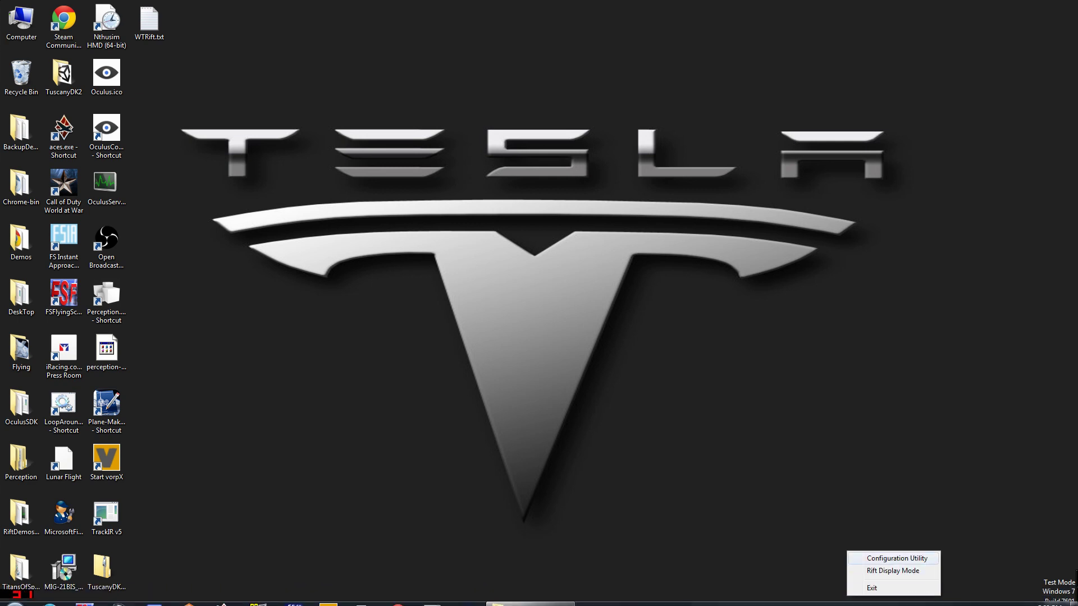
Open the Oculus Configuration Utility and create a new user profile named WarThunder.
click(897, 559)
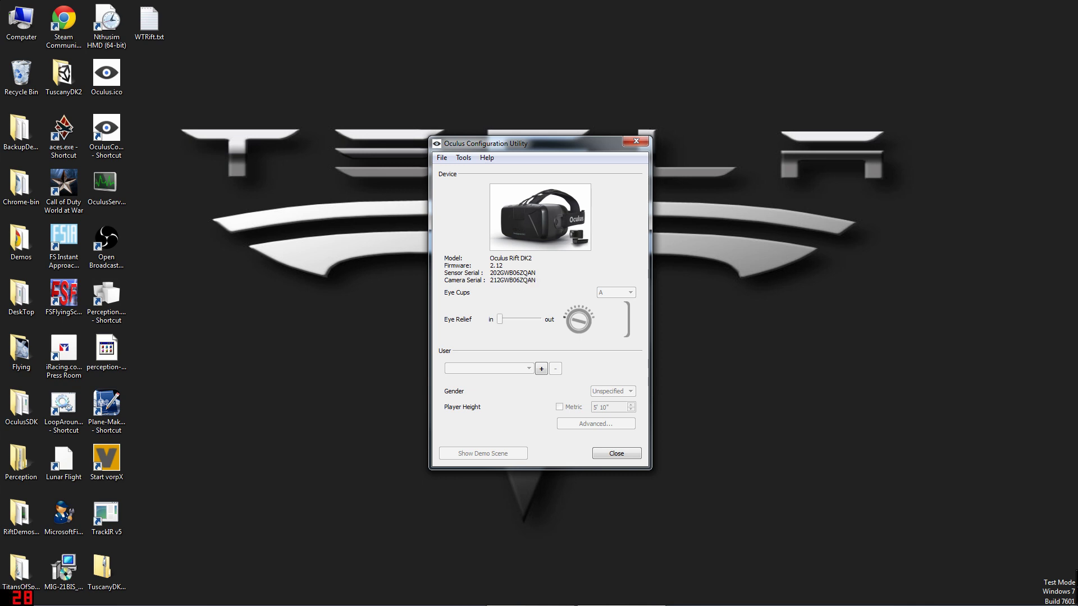
click(541, 369)
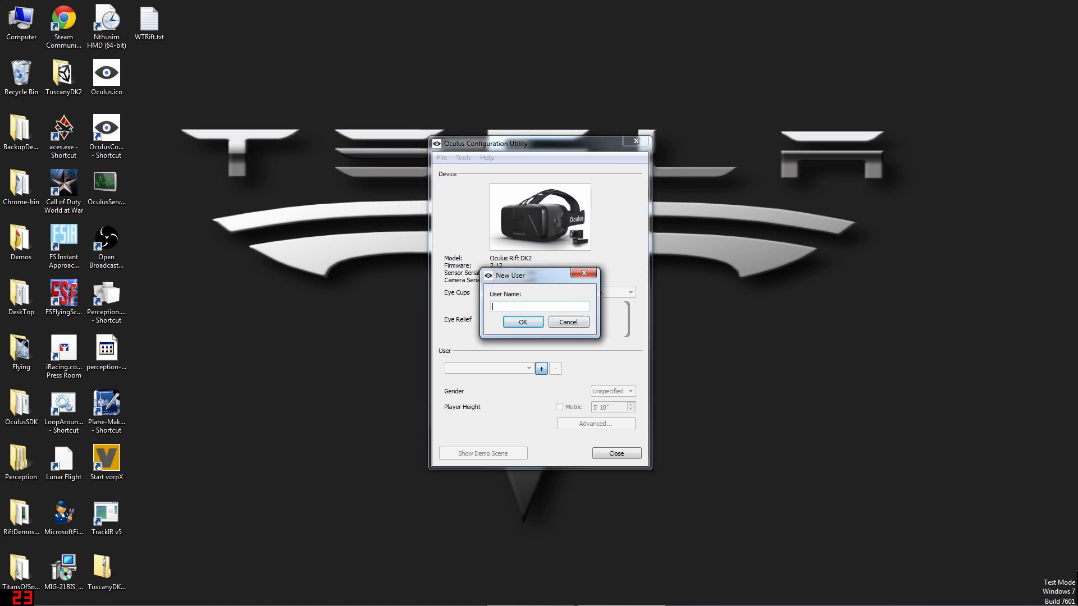
text(WarThunder)
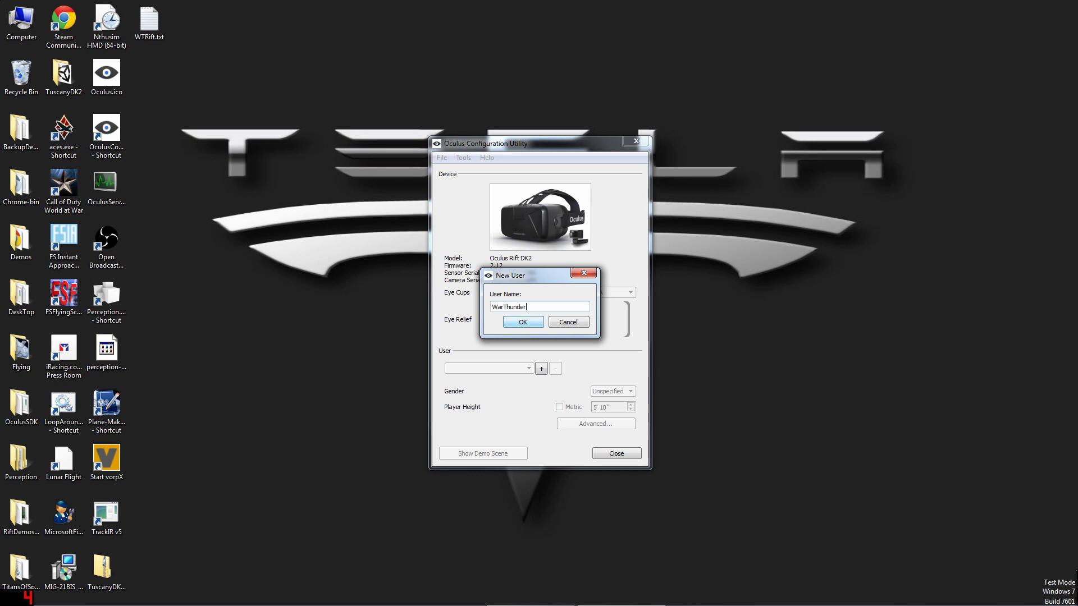
key(Return)
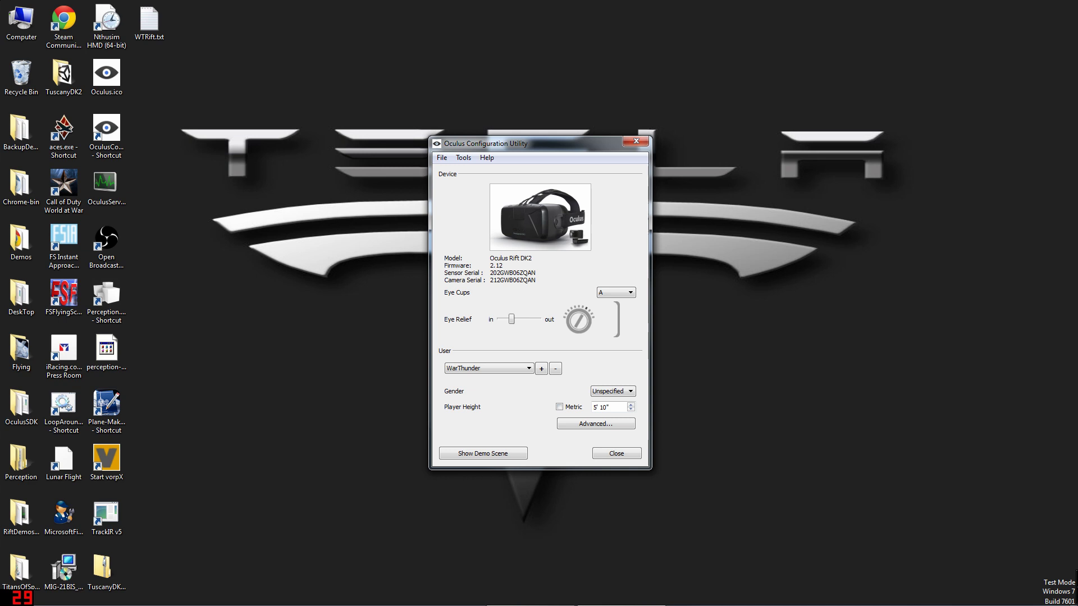
Set the WarThunder profile's gender to Male and the player height to 6' 3".
click(612, 391)
click(609, 408)
key(Tab)
key(Up)
key(Up)
key(Up)
key(Up)
key(Up)
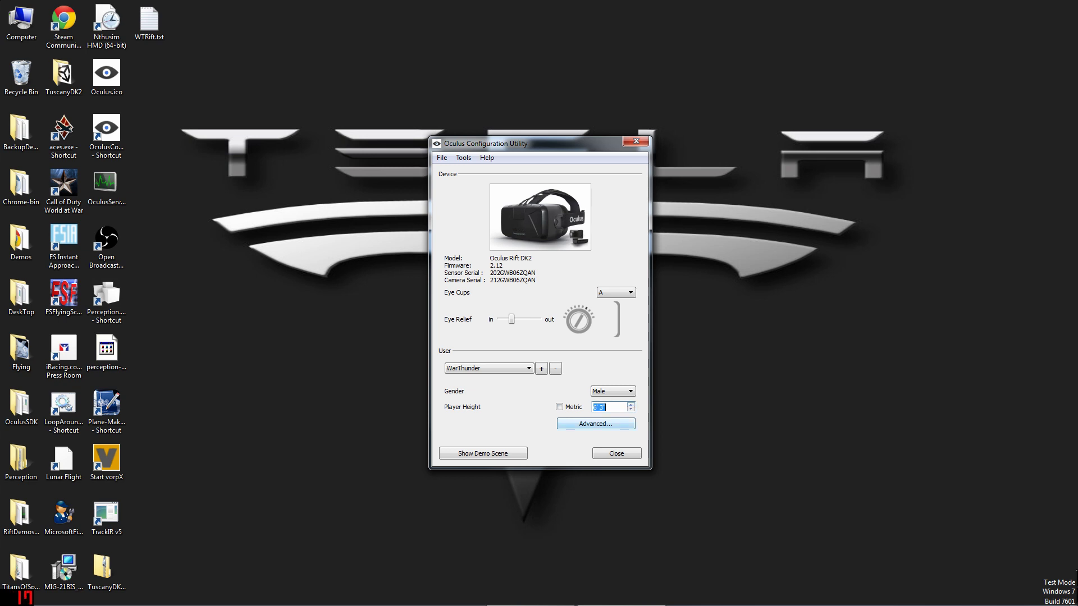
Set the profile's IPD to 71 mm in the advanced configuration and close the configuration utility.
key(Return)
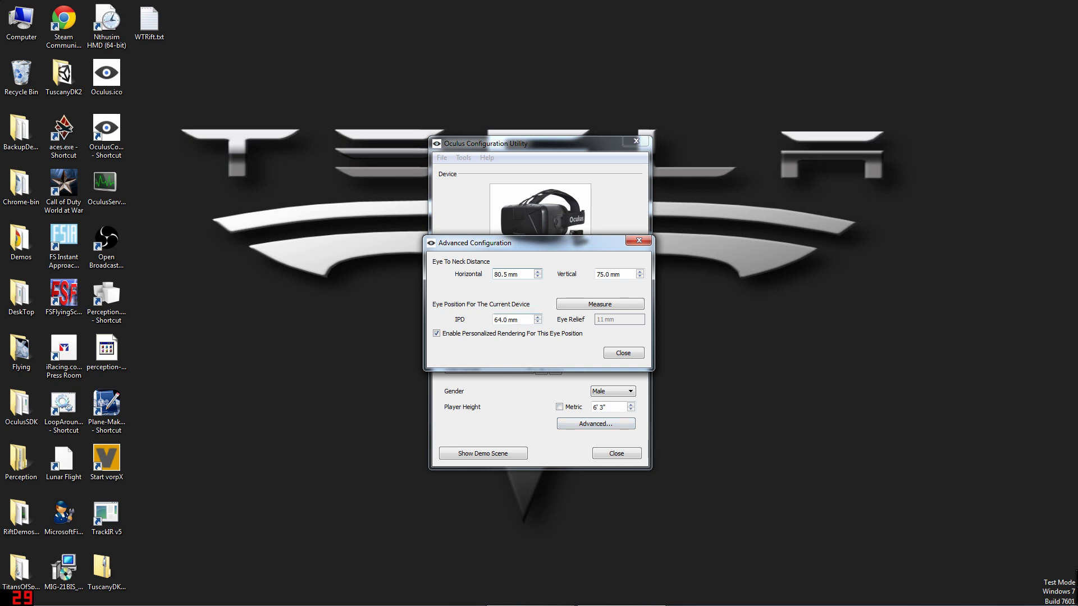
double_click(498, 320)
text(71)
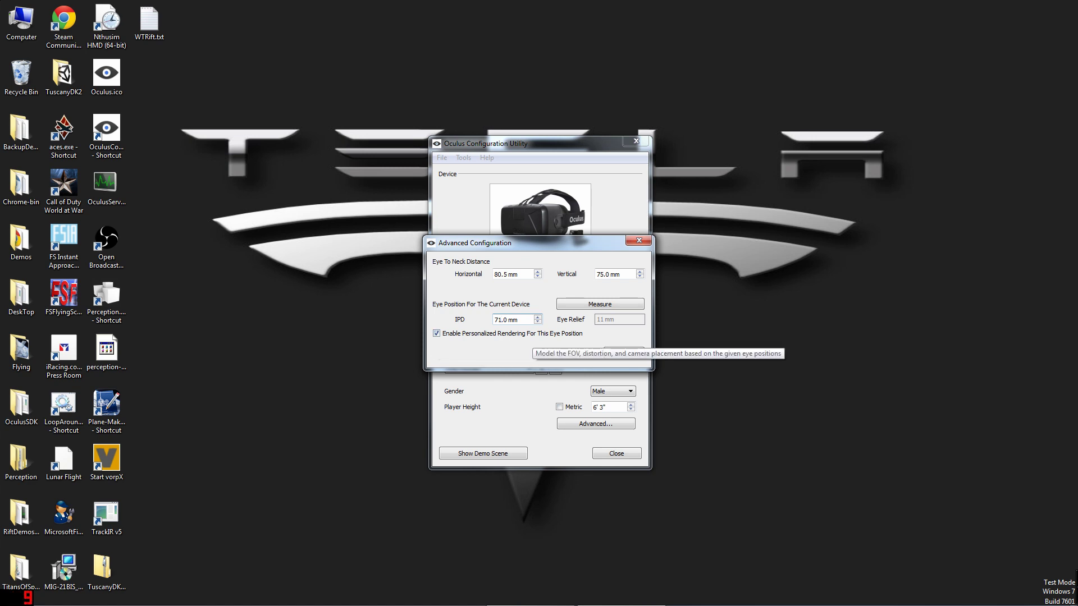
key(Return)
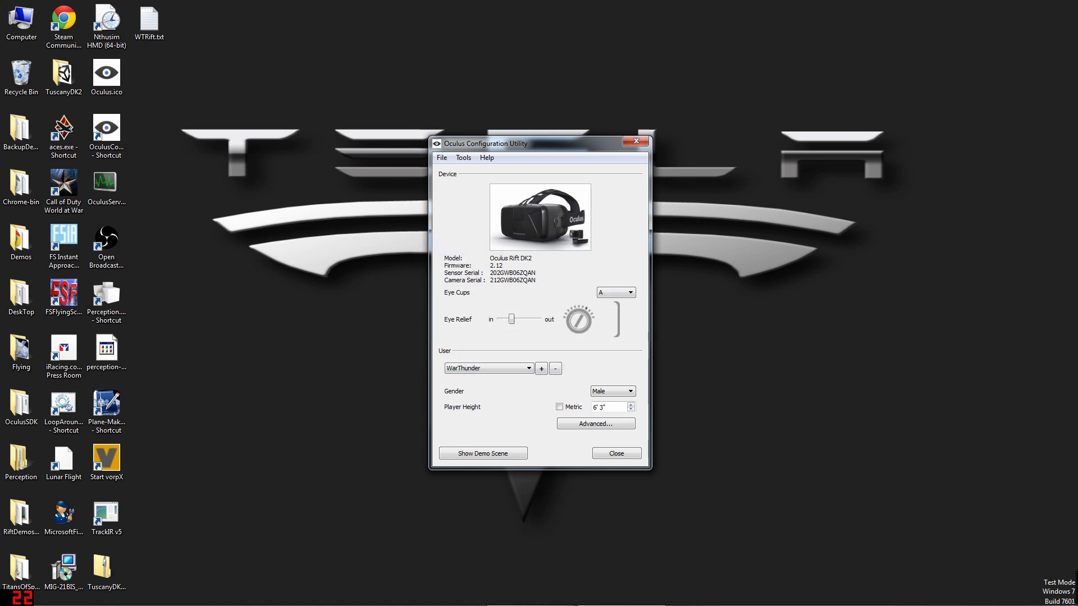
key(Return)
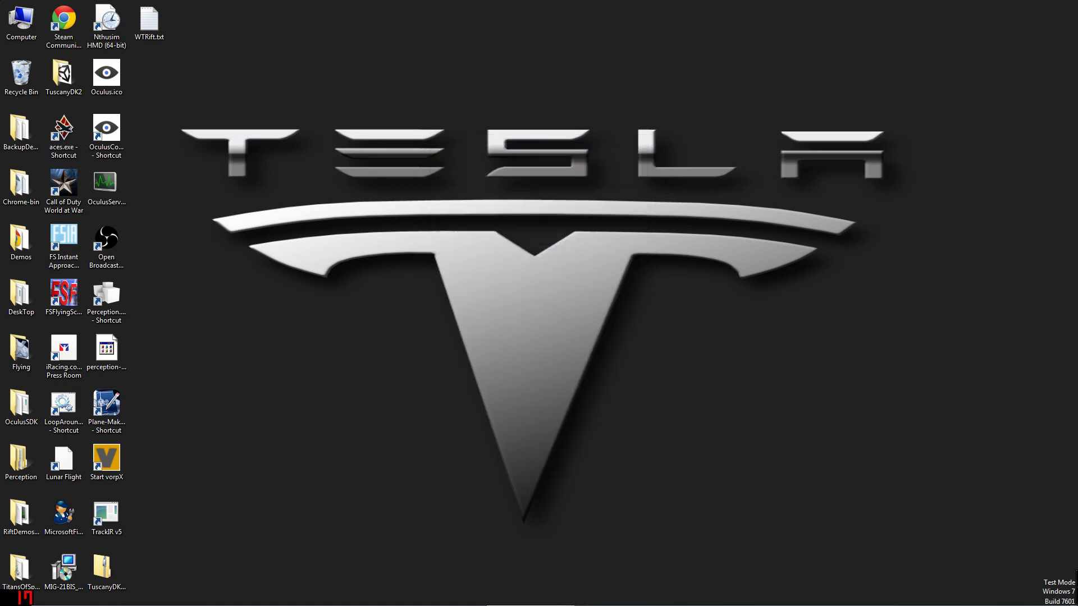
Open ProfileDB.json from the AppData\Local\Oculus folder in WordPad.
click(21, 23)
click(530, 595)
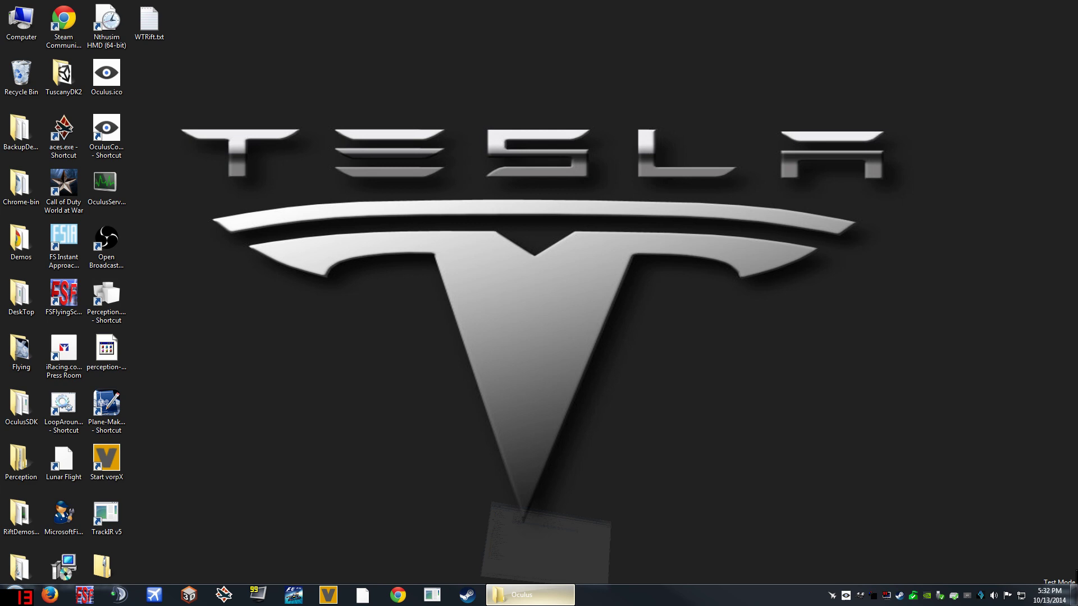
drag(453, 7, 464, 52)
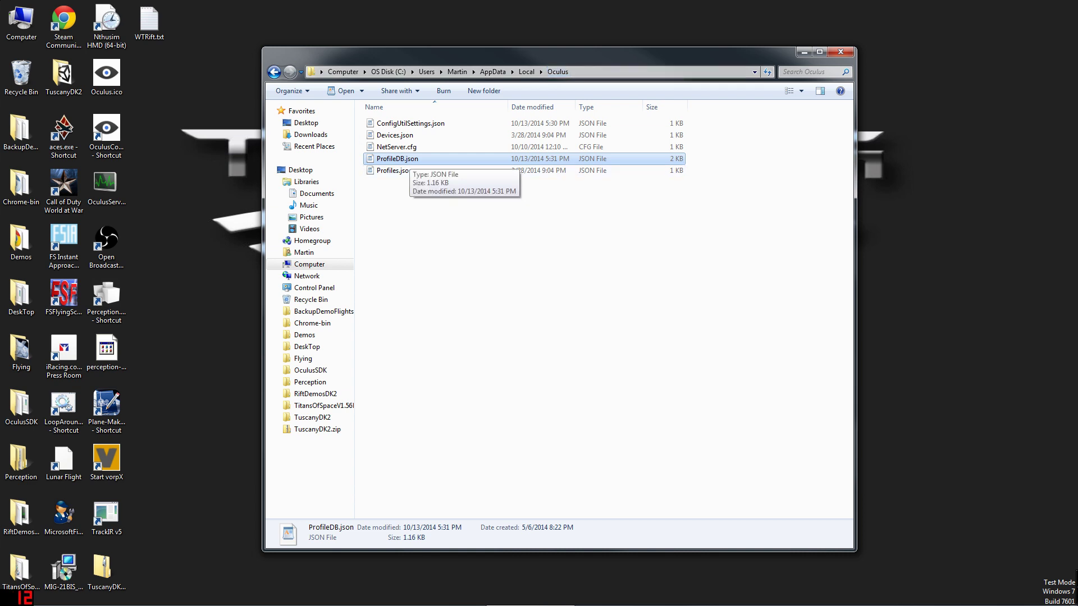
right_click(432, 159)
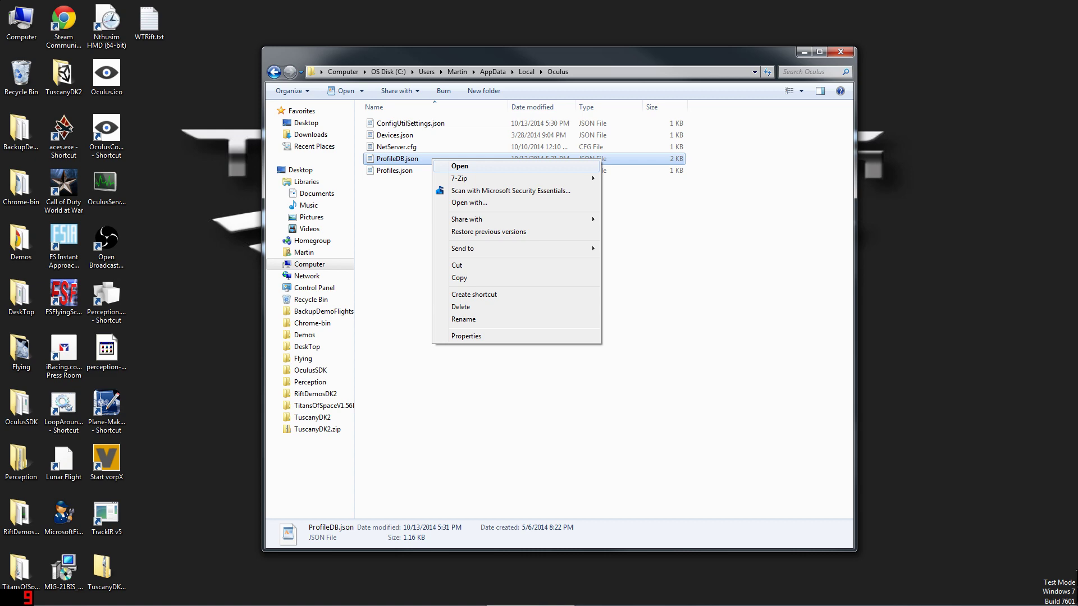
click(469, 202)
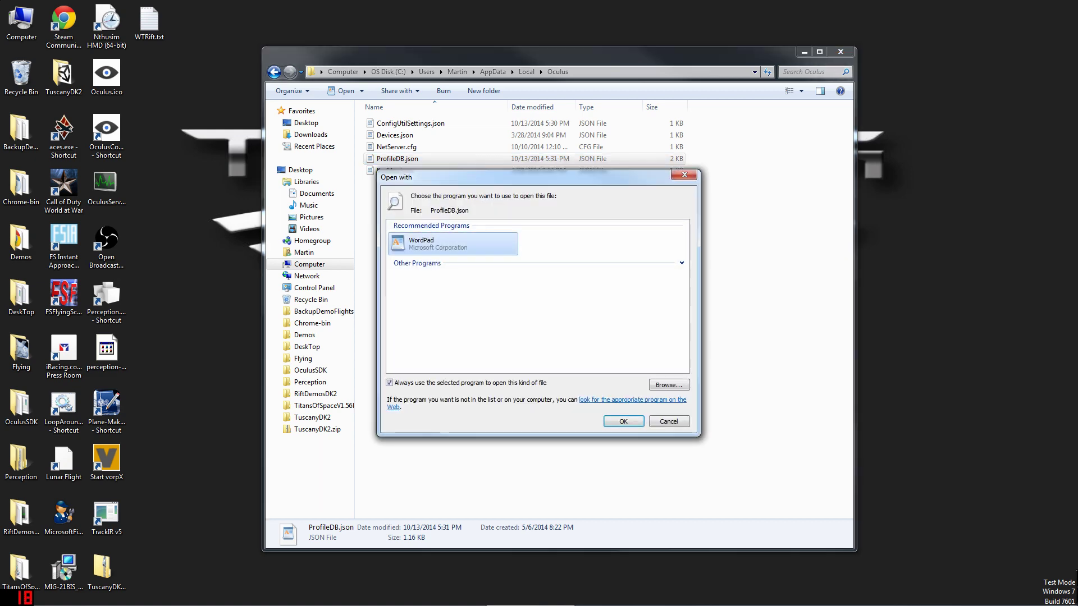
key(Return)
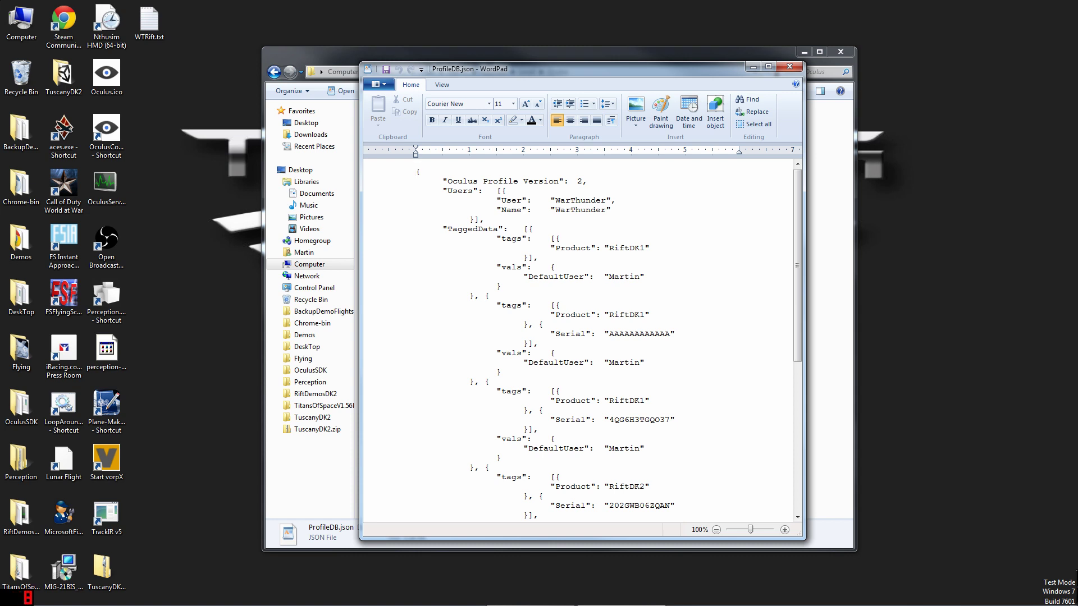
Change the WarThunder user's EyeToNoseDist values to [0.0035500, 0.0035500], save ProfileDB.json and close its windows.
drag(798, 265, 797, 415)
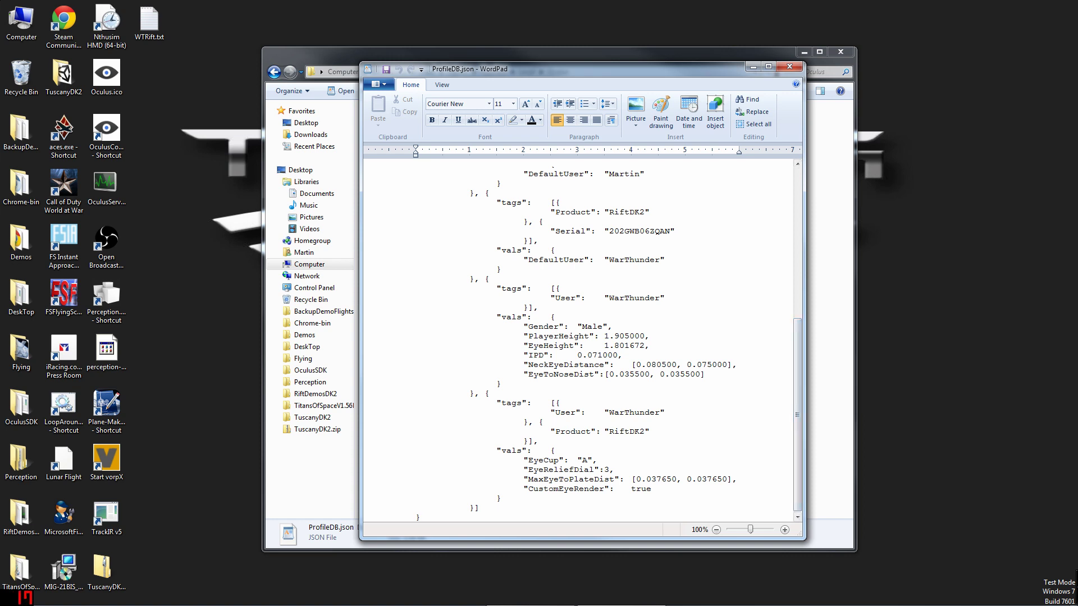
drag(609, 297, 661, 297)
drag(605, 374, 710, 374)
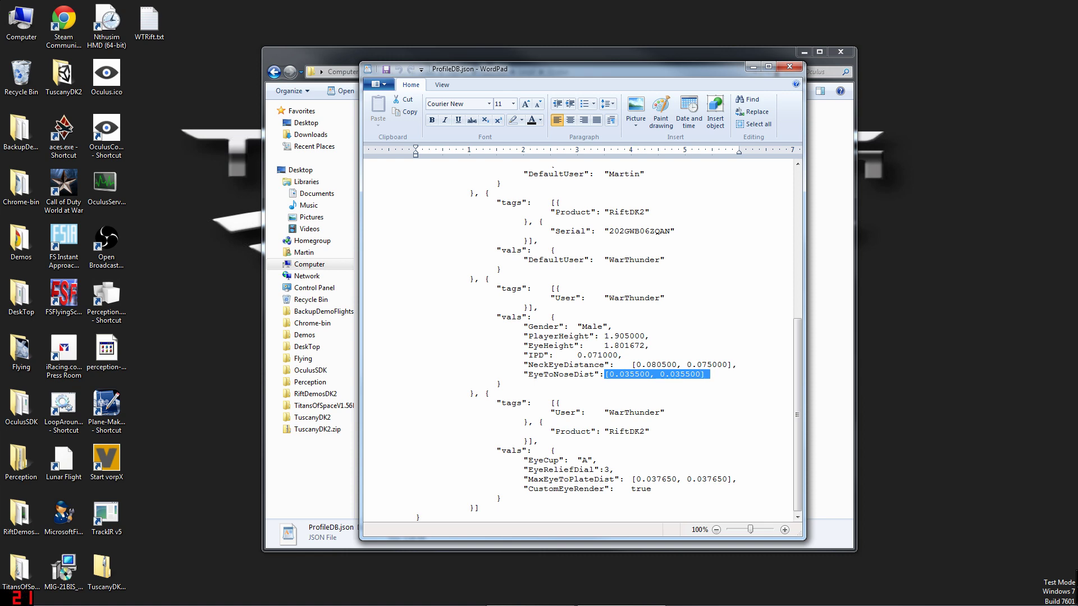
click(488, 393)
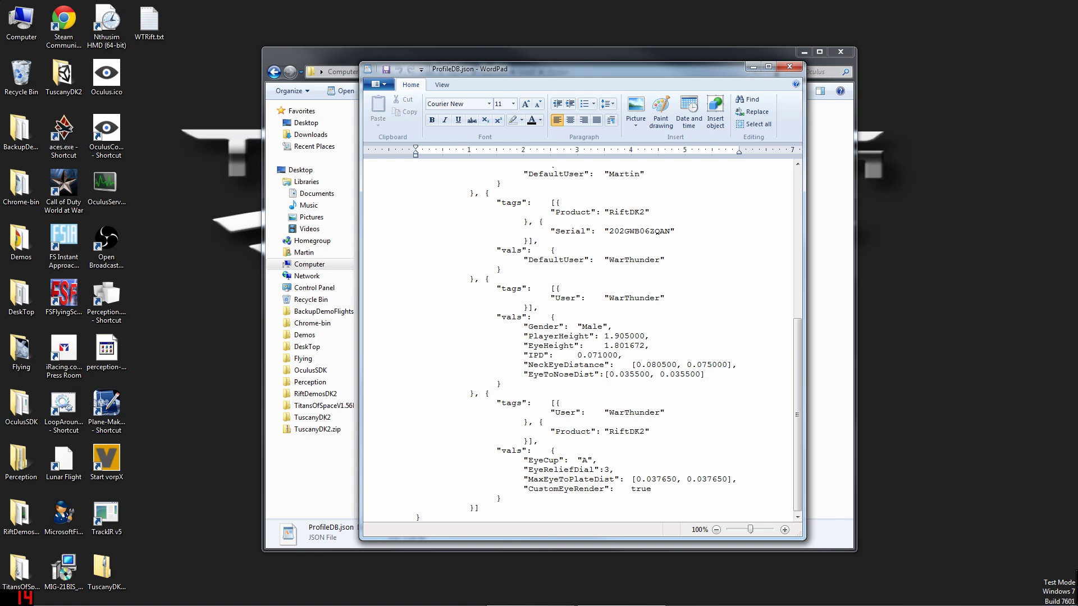
text(00)
click(386, 69)
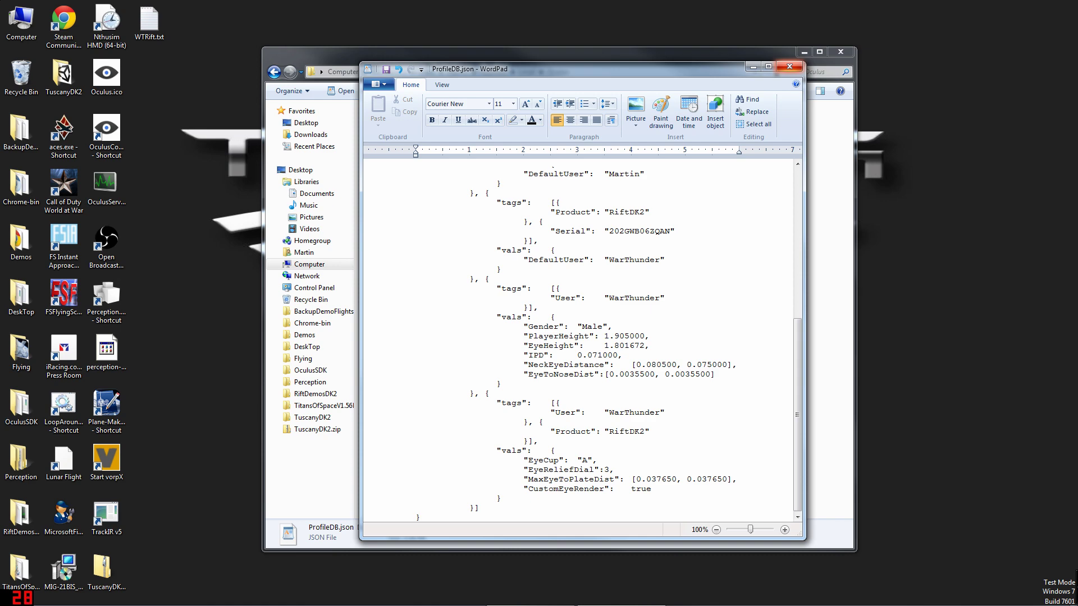
click(790, 66)
click(840, 51)
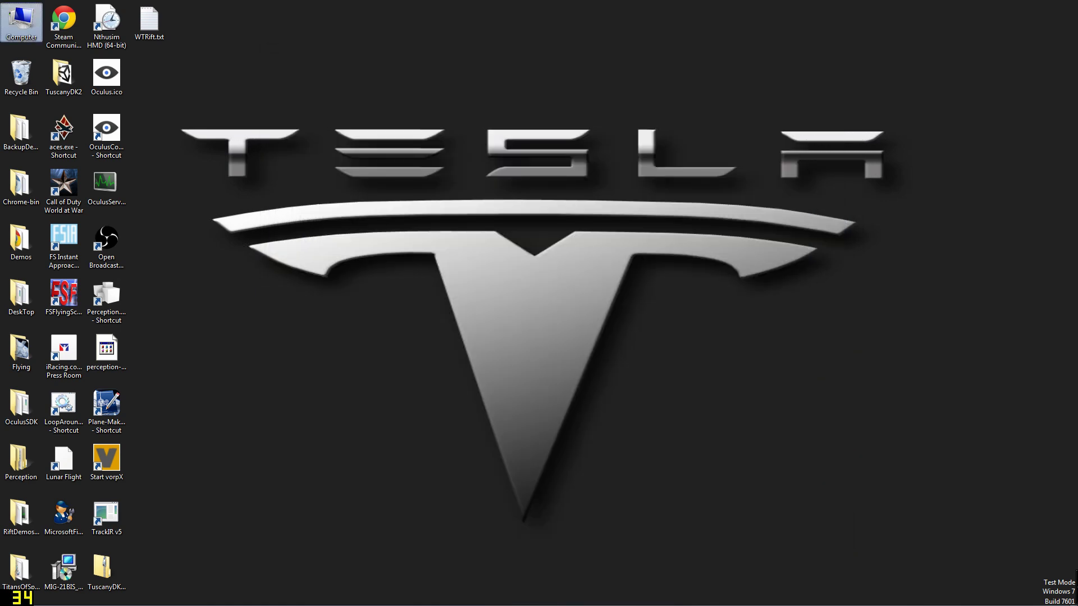
Open the War Thunder installation folder through the properties of the pinned WarThunder shortcut.
mouse_move(539, 605)
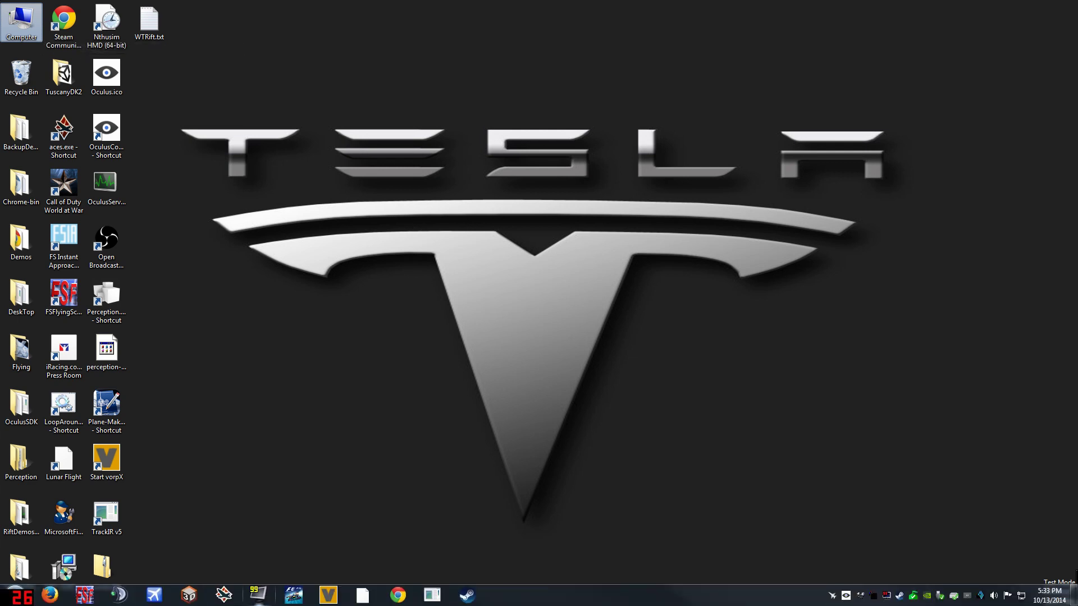
right_click(224, 595)
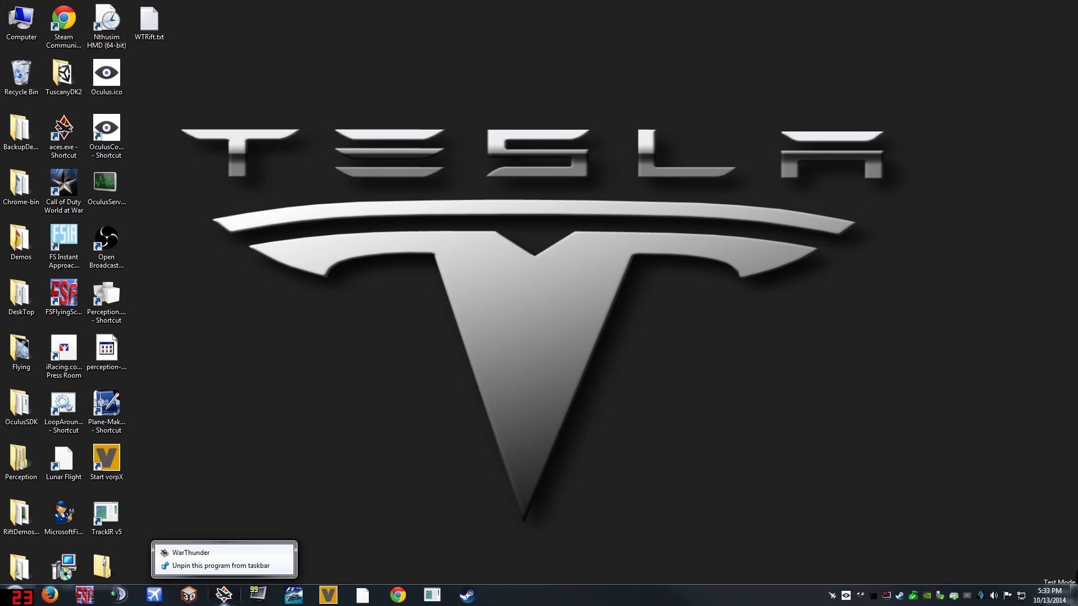
right_click(195, 553)
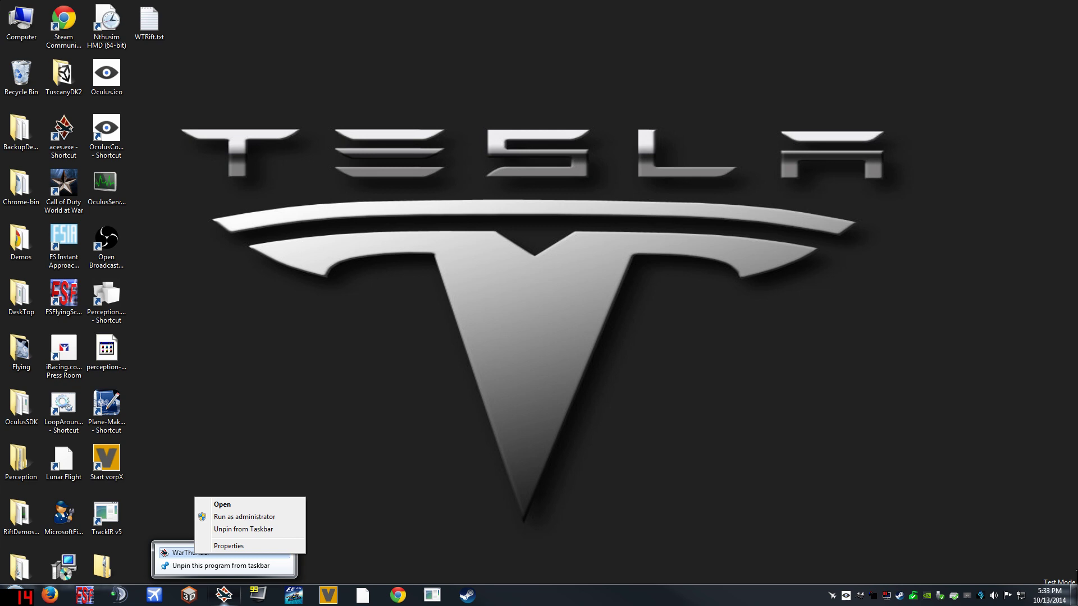
click(229, 546)
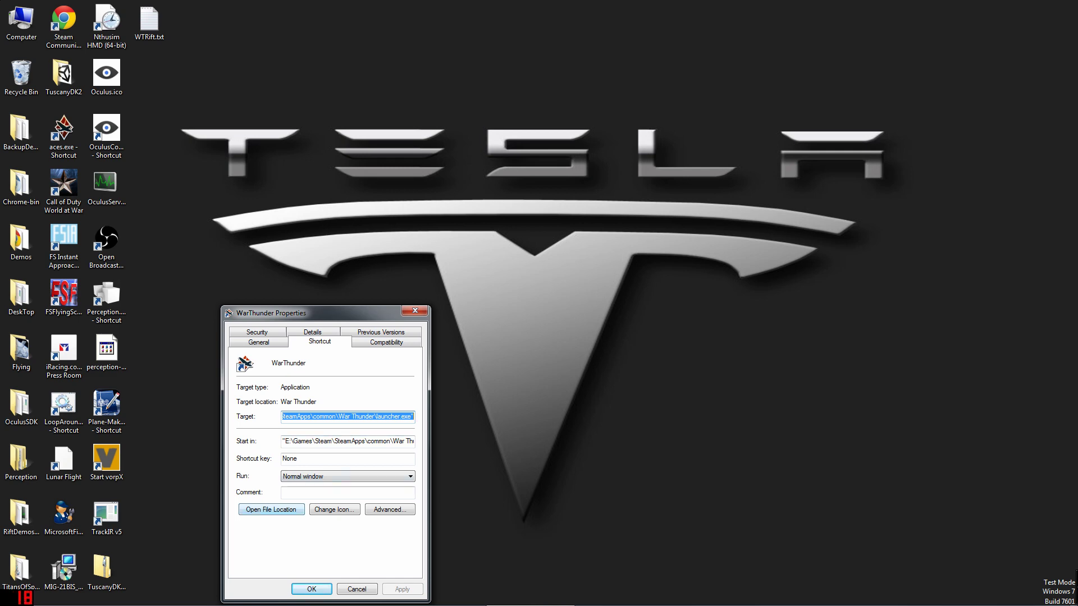
click(271, 509)
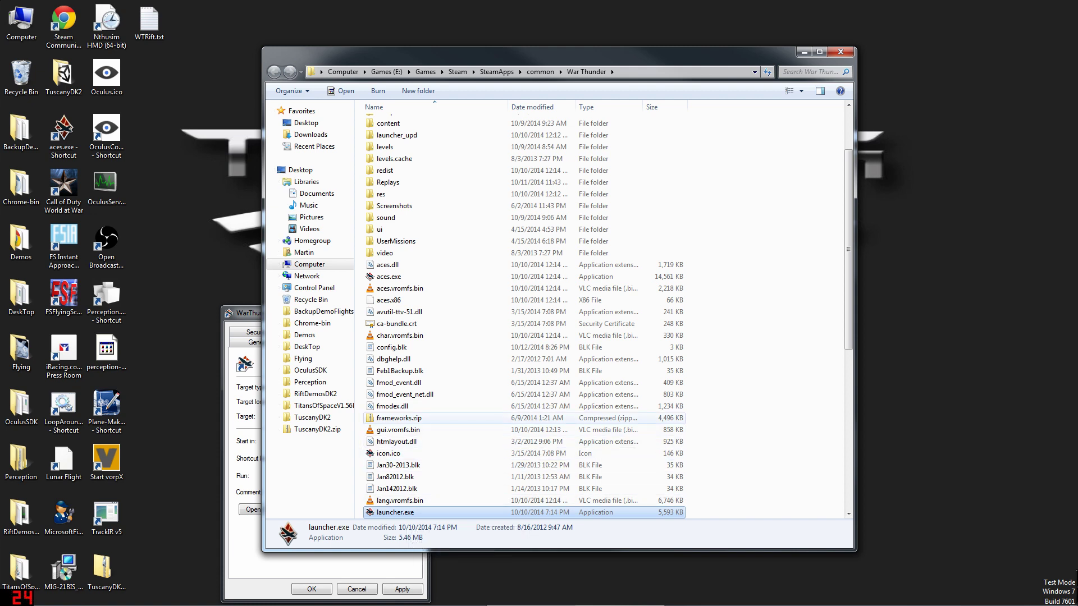
Open config.blk in WordPad and search for "oculus" to reach the oculus settings block.
right_click(400, 347)
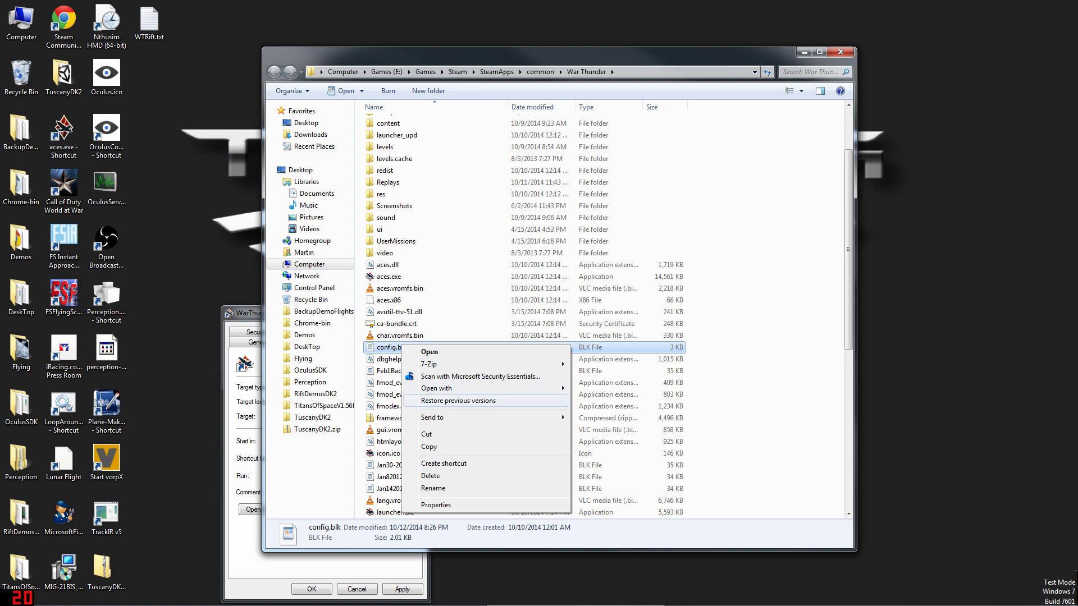
mouse_move(437, 388)
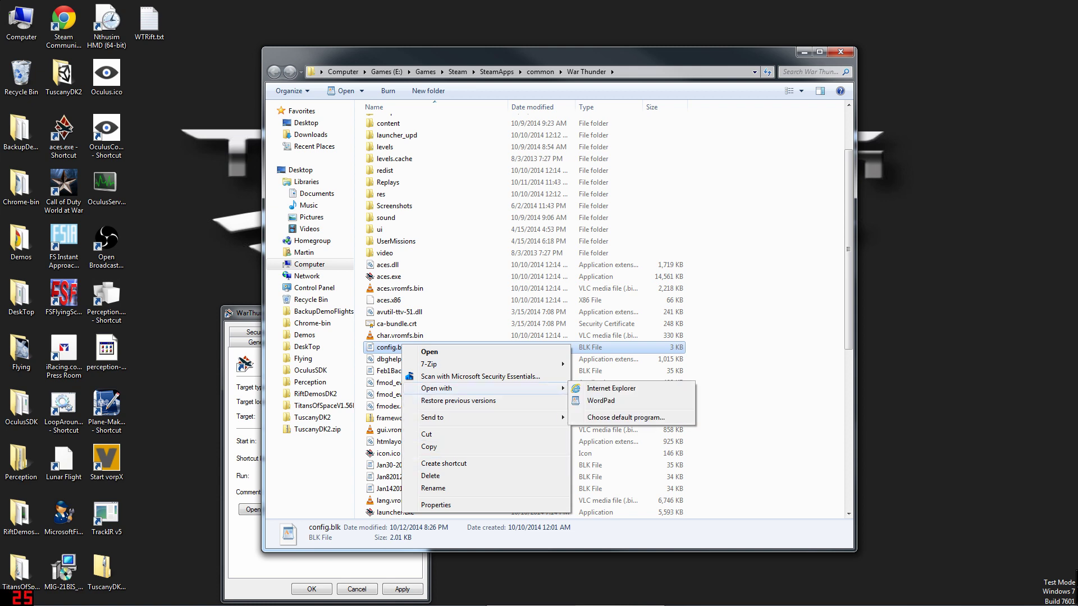
click(601, 401)
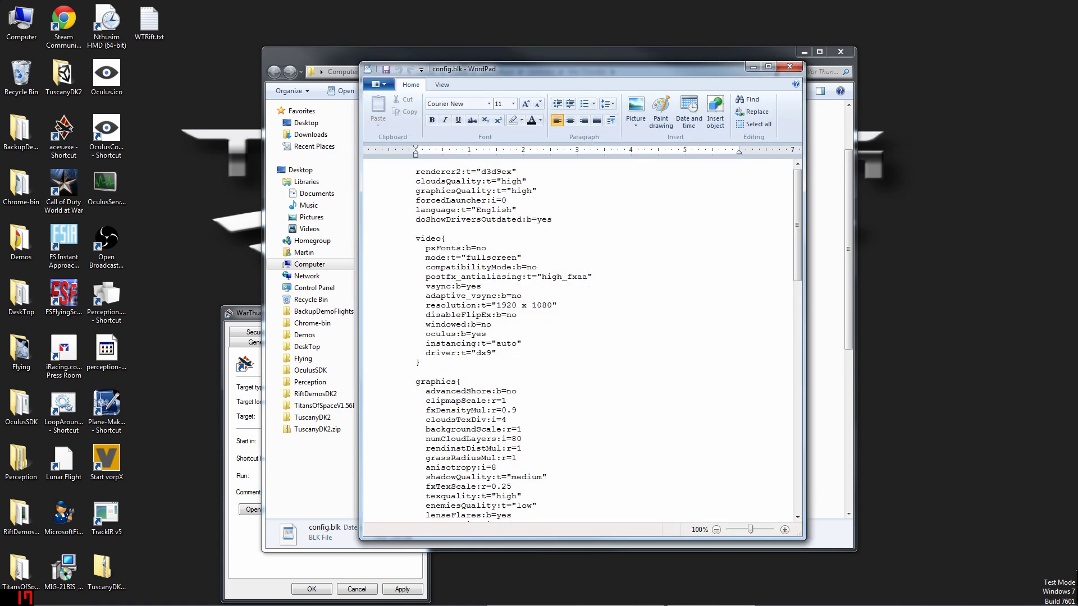
drag(546, 71, 633, 97)
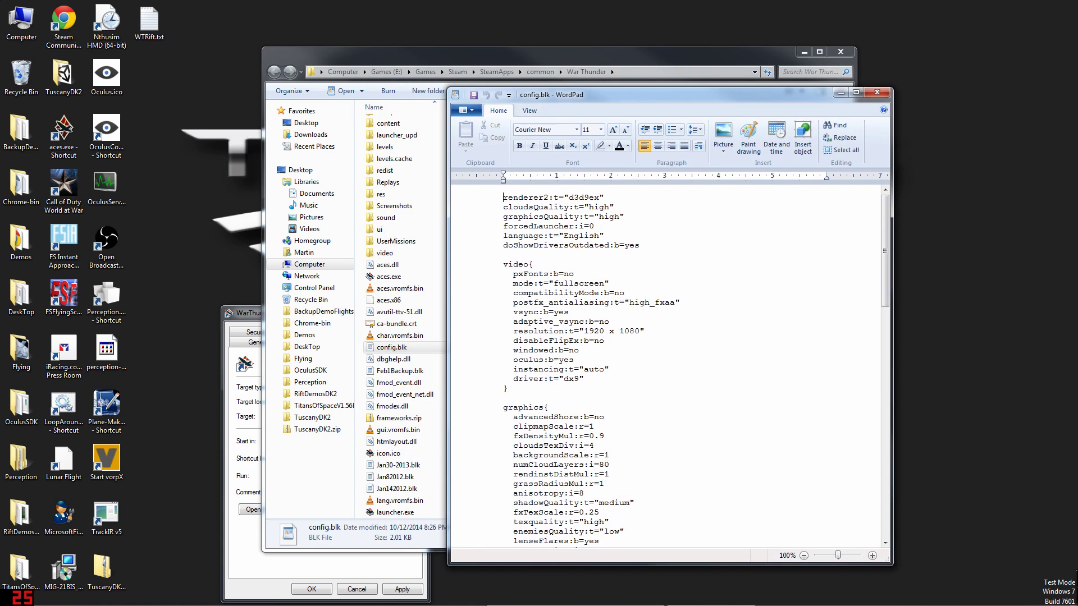
key(ctrl+f)
text(oculus)
key(Return)
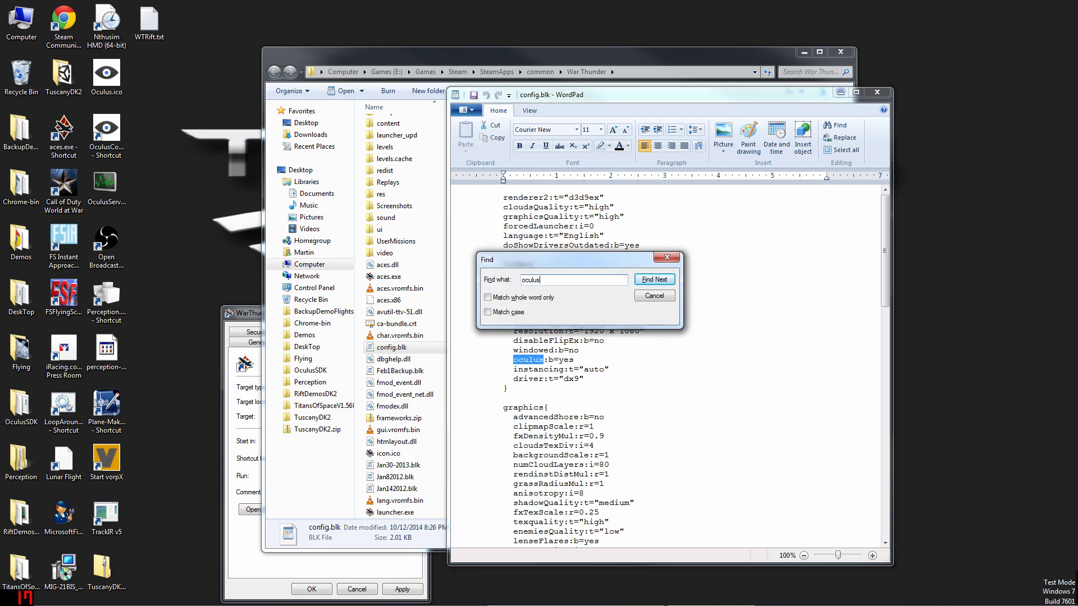
key(Return)
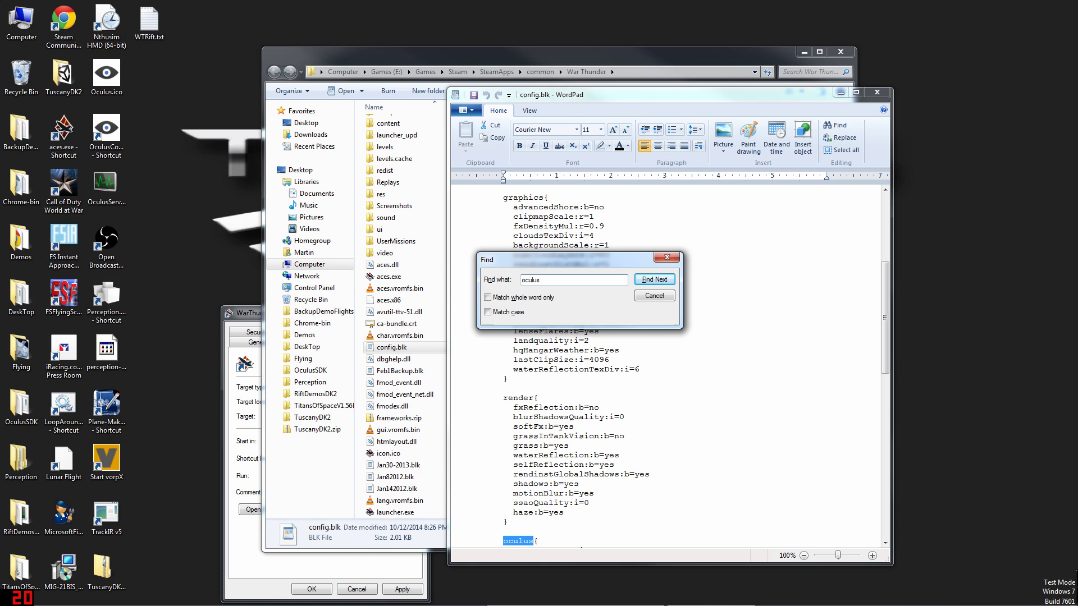
key(Escape)
scroll(668, 365, down, 6)
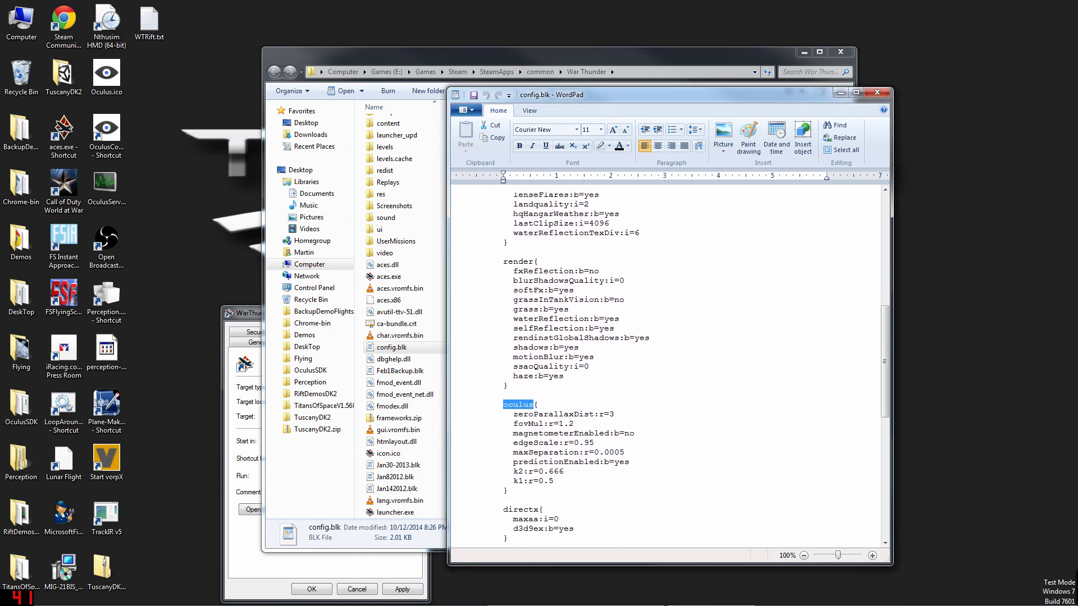
scroll(669, 365, down, 2)
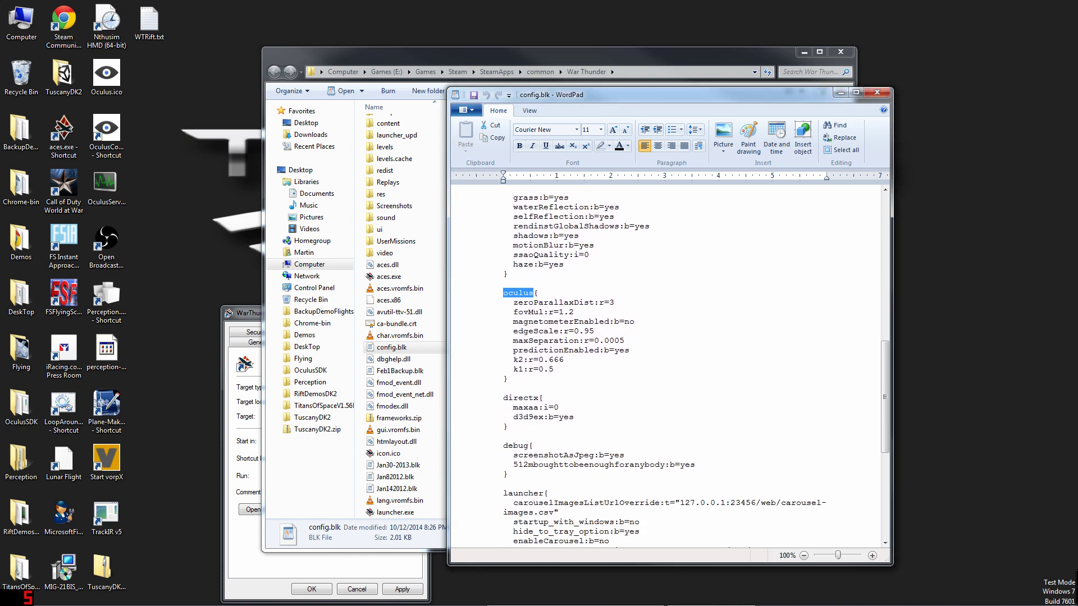
Check fovMul and predictionEnabled in the oculus block, save config.blk and close the editor, folder and shortcut properties.
drag(614, 350, 630, 350)
click(574, 312)
drag(573, 312, 559, 312)
click(579, 321)
drag(614, 350, 629, 350)
click(473, 95)
scroll(473, 95, down, 5)
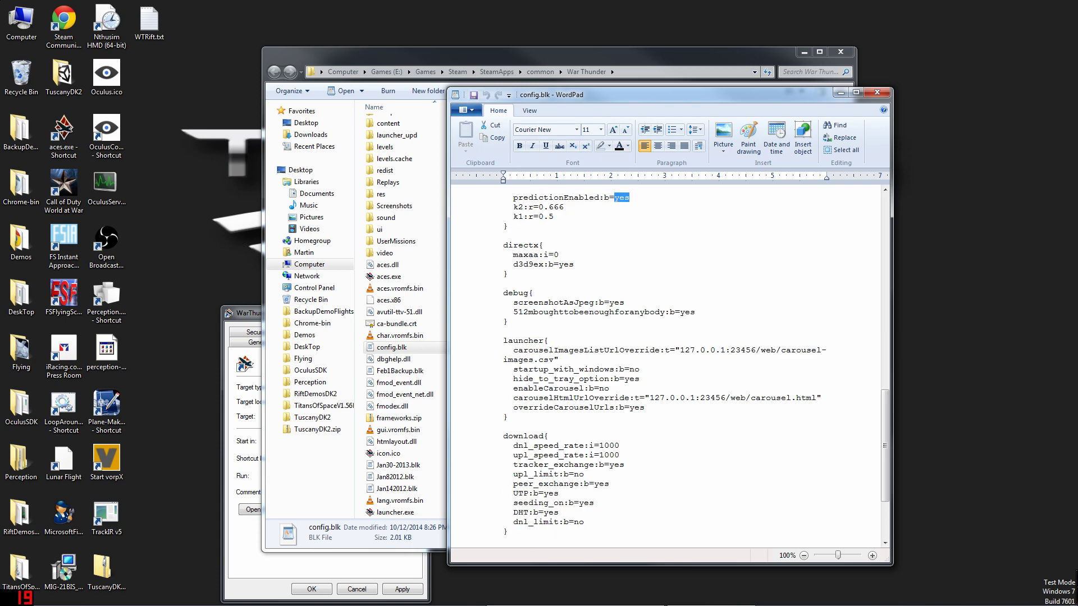
click(877, 93)
click(841, 51)
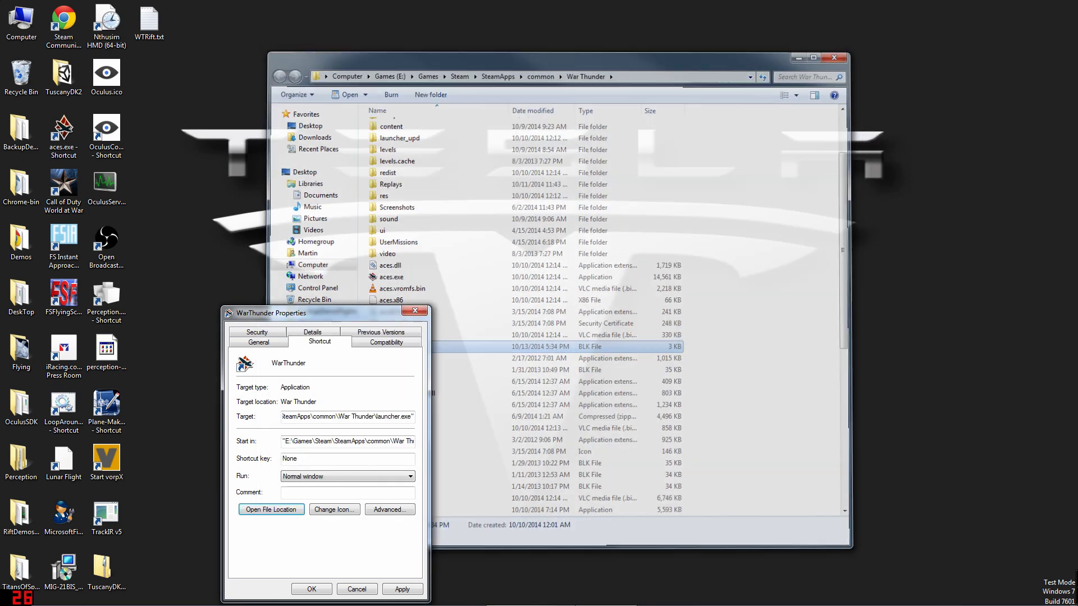
click(415, 311)
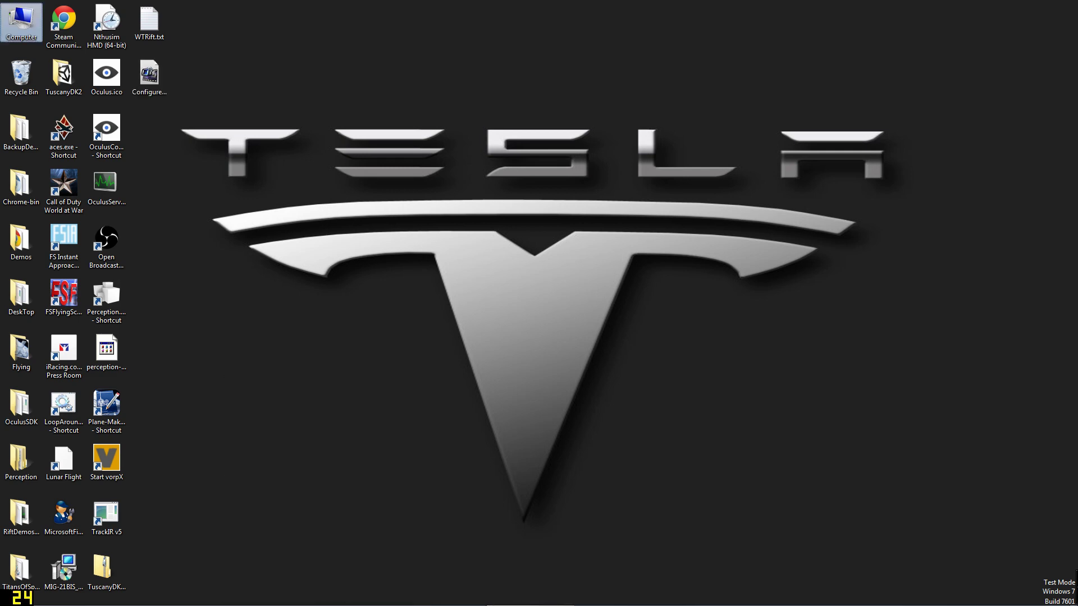
Review the renderer options in the War Thunder launcher's advanced settings, keeping directX 9ex, and start the game.
mouse_move(224, 605)
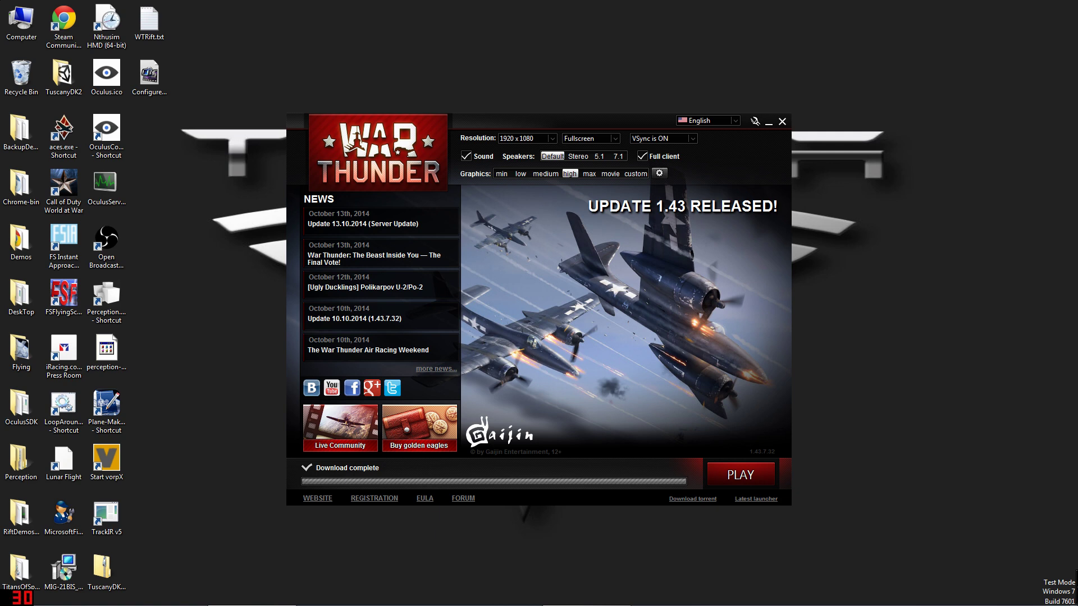
click(659, 173)
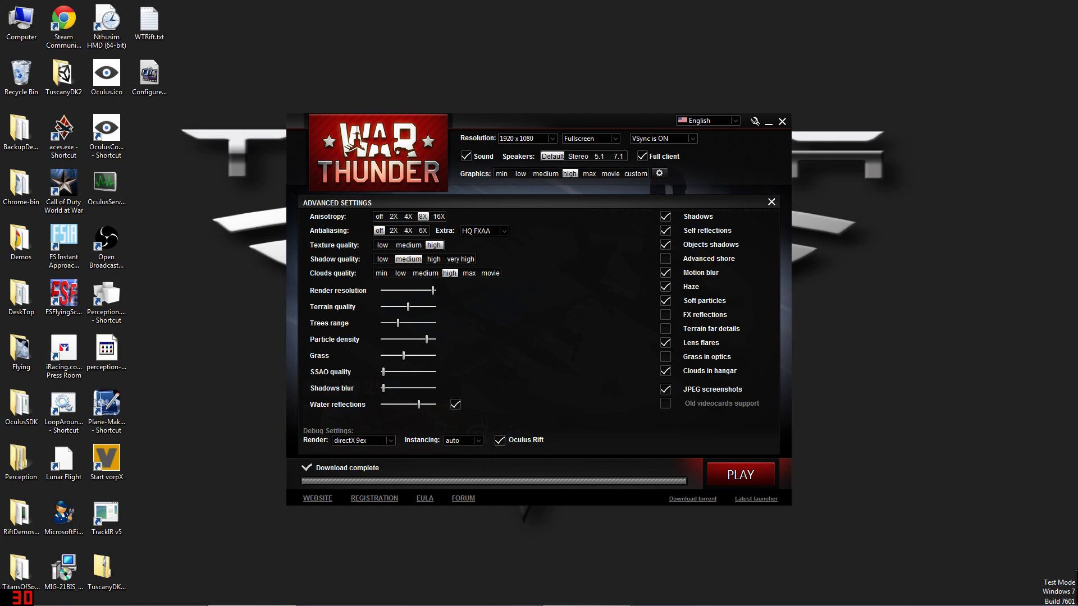
click(363, 440)
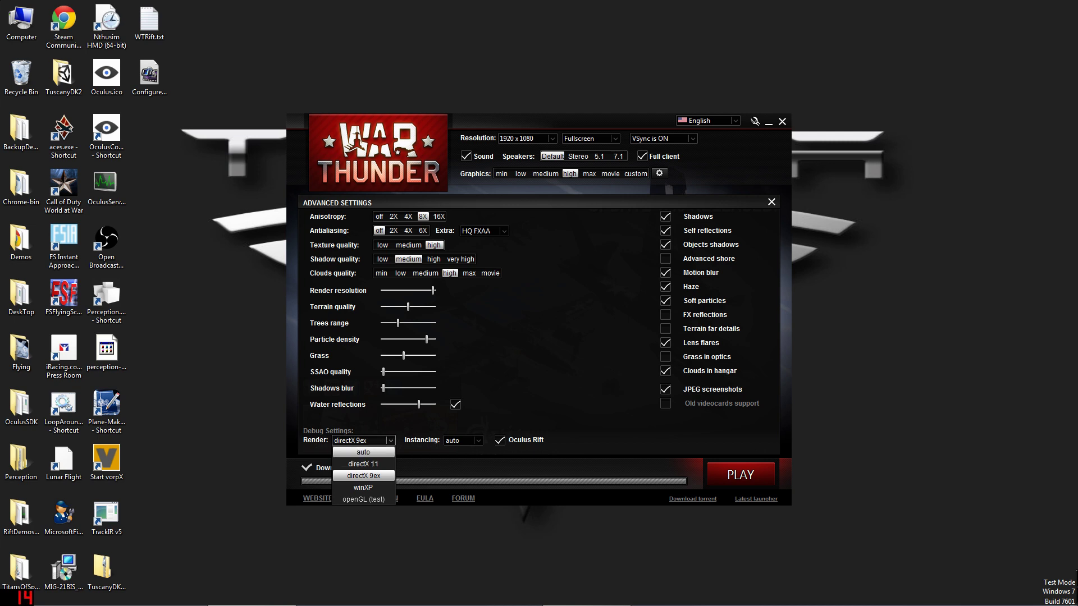
key(Escape)
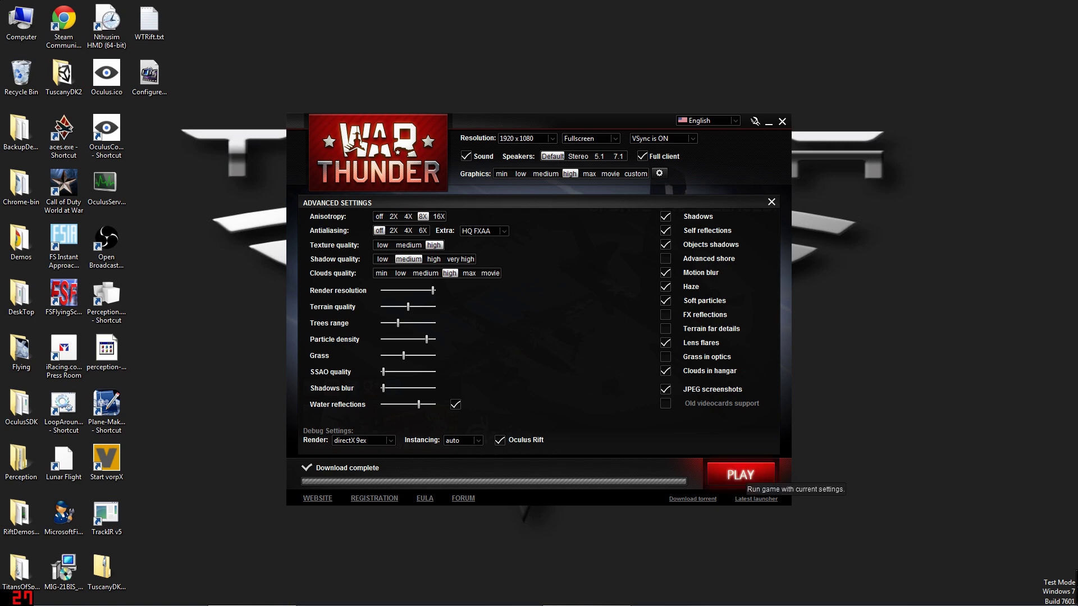
click(740, 475)
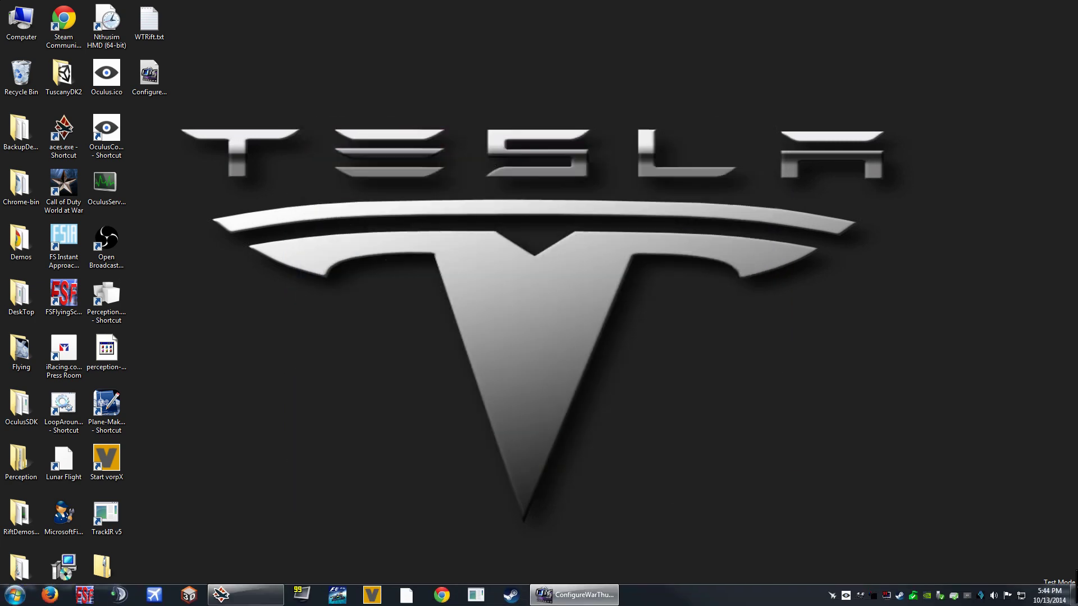